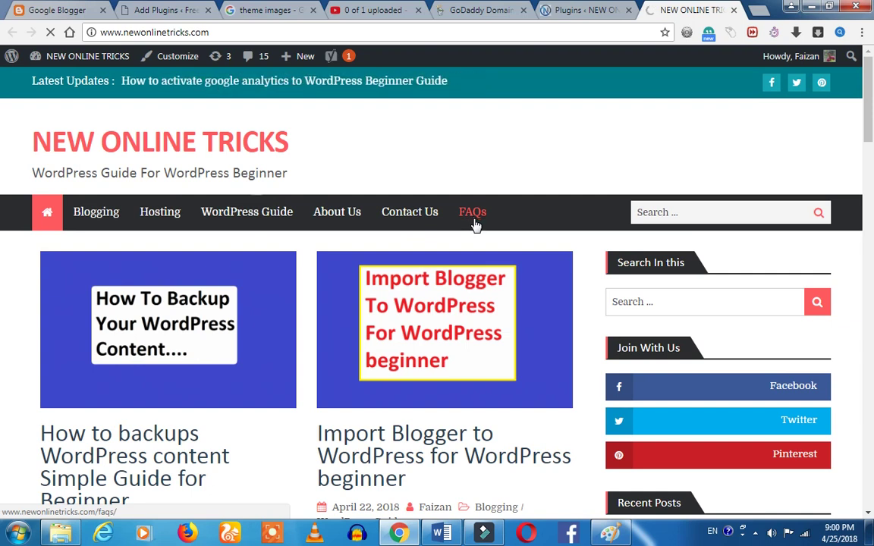
Examine the New Online Tricks FAQs page, including the answer to "Is it possible to earn money online?", and close the page
left_click(473, 221)
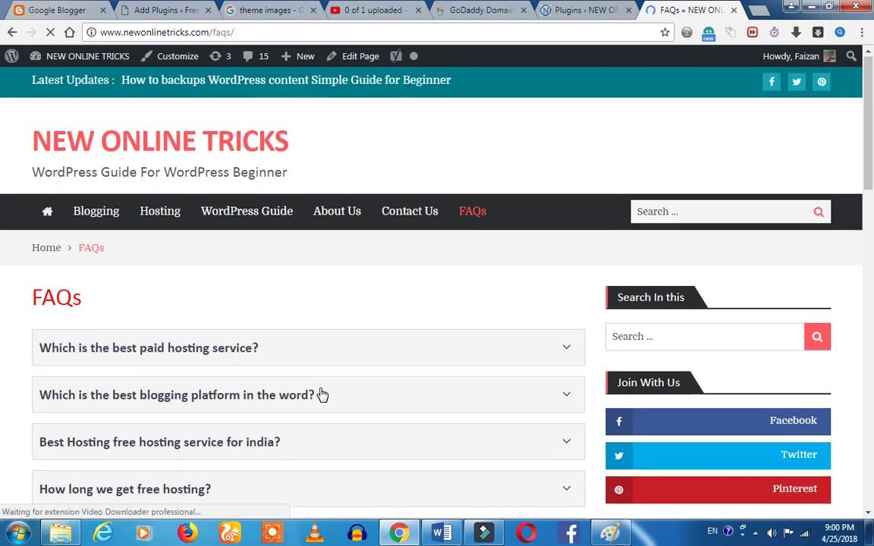
scroll(323, 394, "down", 6)
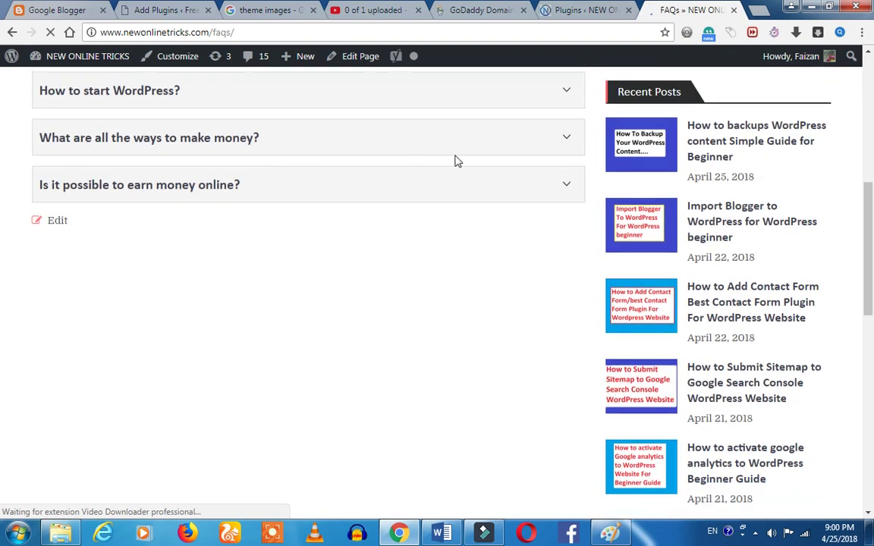
scroll(564, 147, "down", 1)
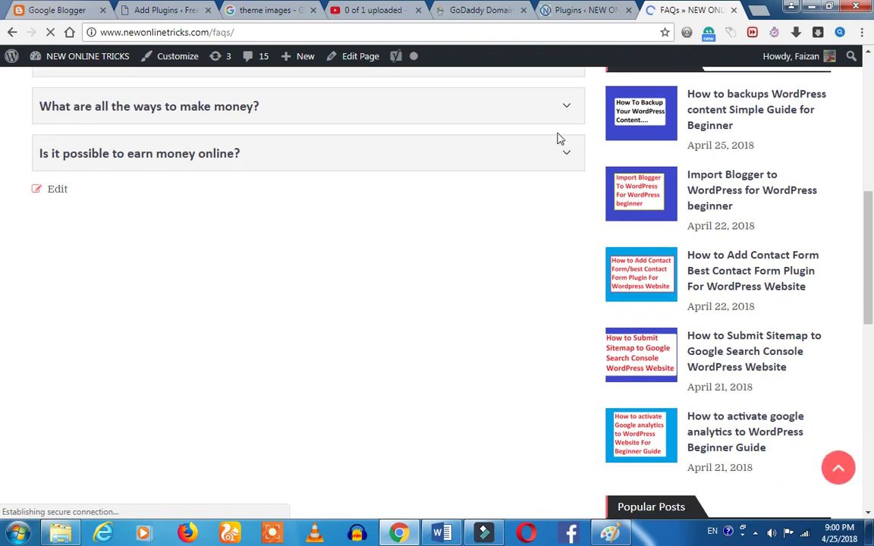
left_click(532, 166)
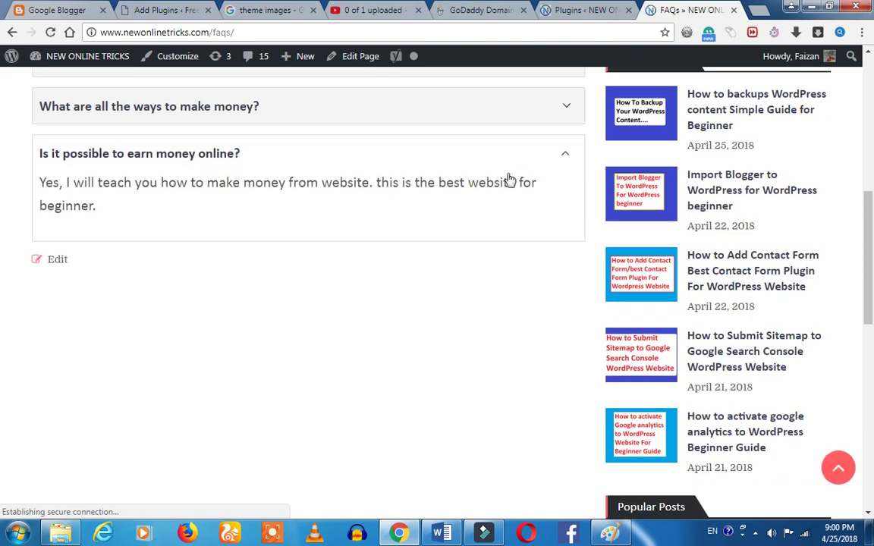
left_click(519, 155)
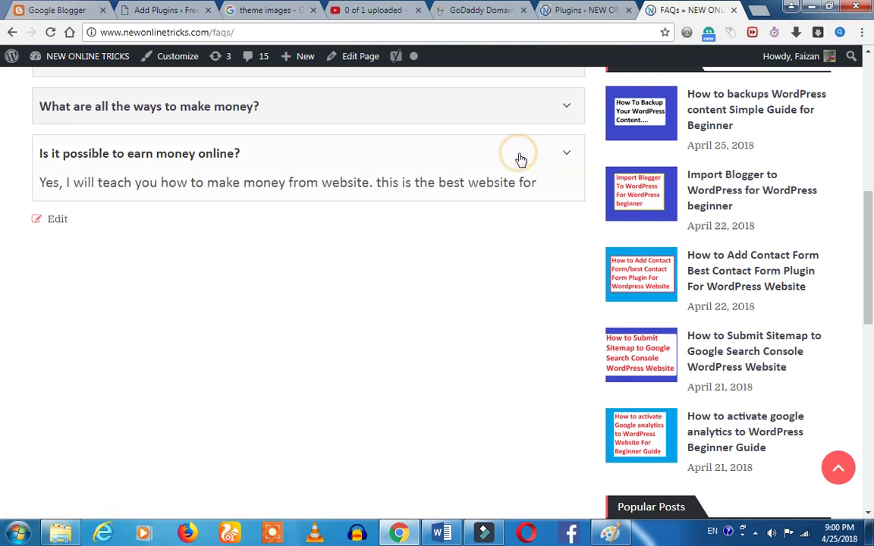
scroll(407, 308, "up", 3)
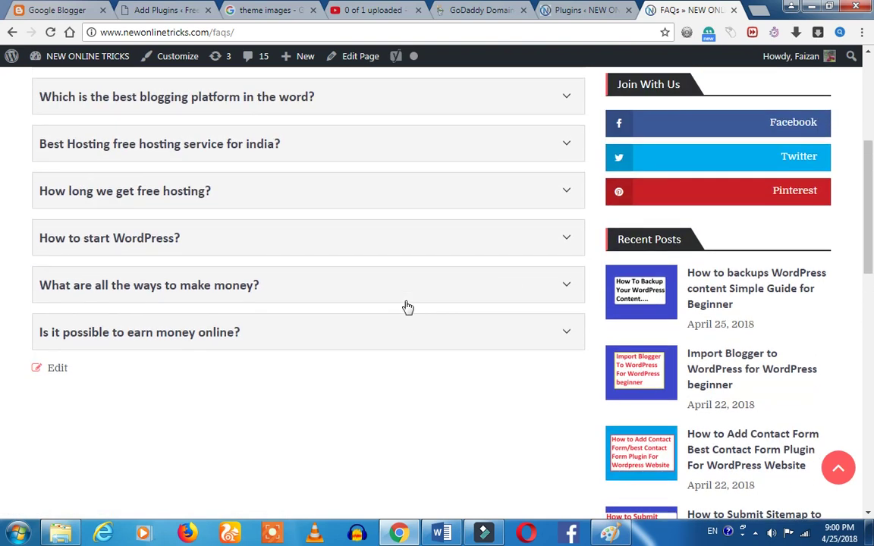
scroll(408, 308, "up", 4)
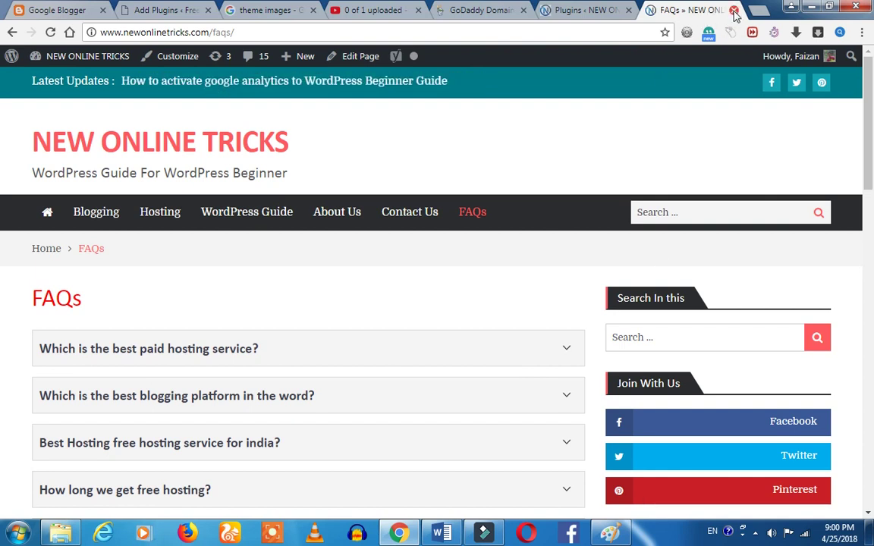
left_click(732, 11)
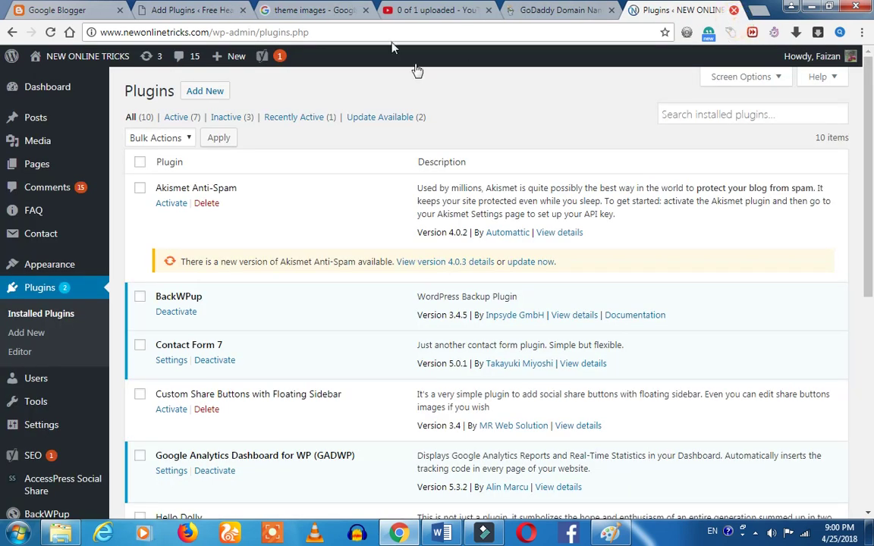
Install and activate the "WP responsive FAQ with category plugin" from the wp faq search results on the Free Health Care site
key("ctrl+shift+Tab")
left_click(220, 7)
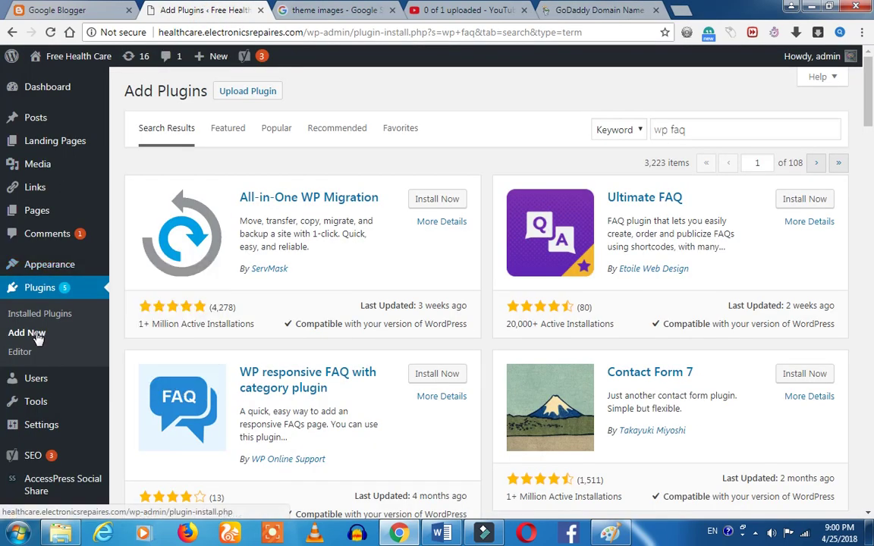
left_click(696, 130)
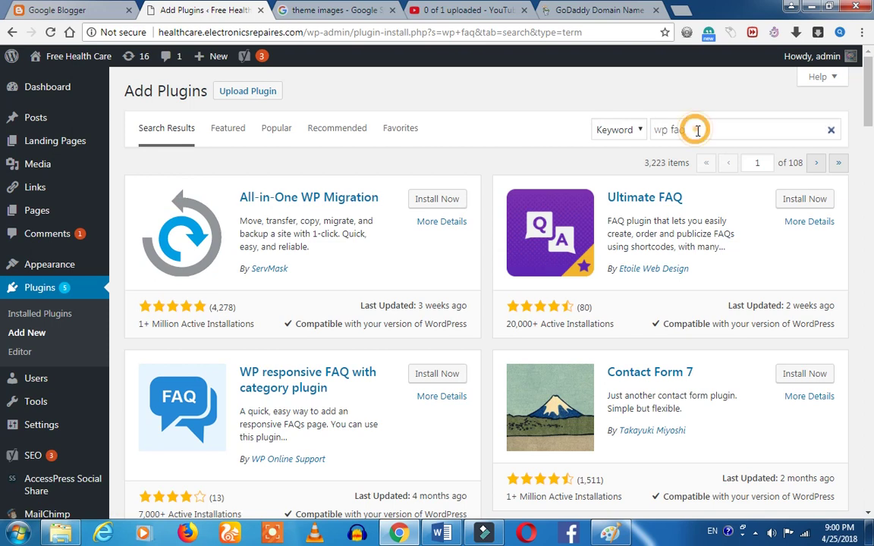
left_click(699, 132)
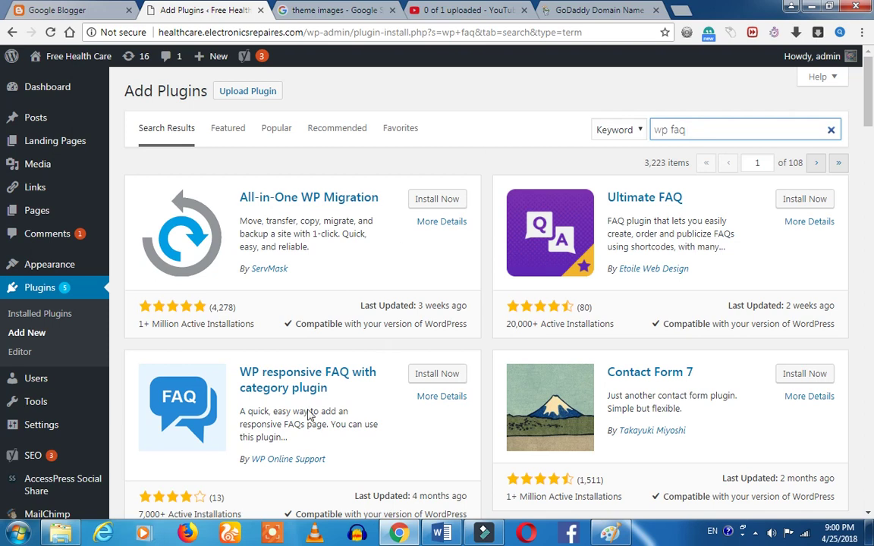
scroll(293, 368, "down", 3)
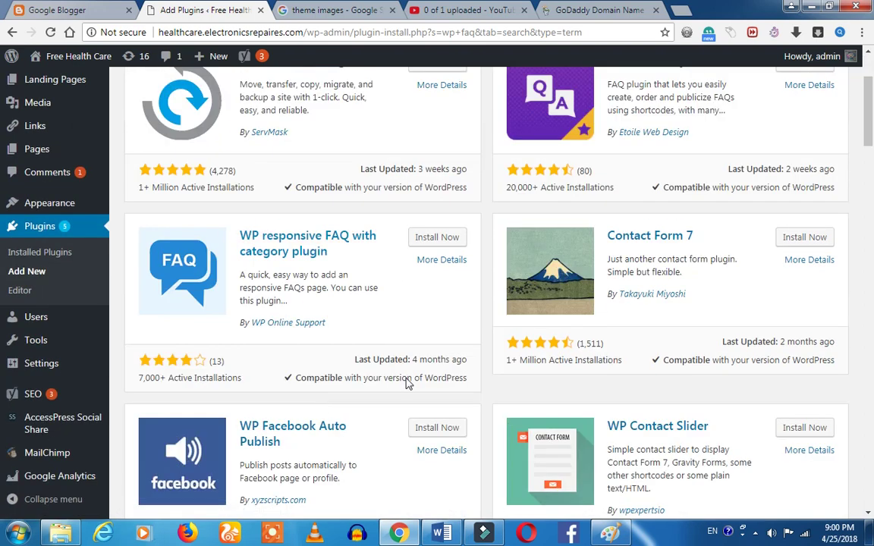
left_click(442, 244)
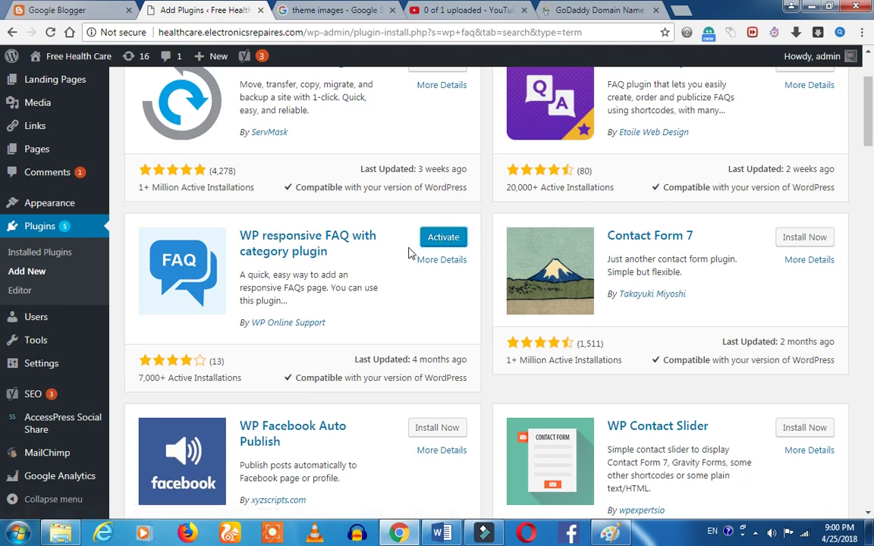
left_click(441, 236)
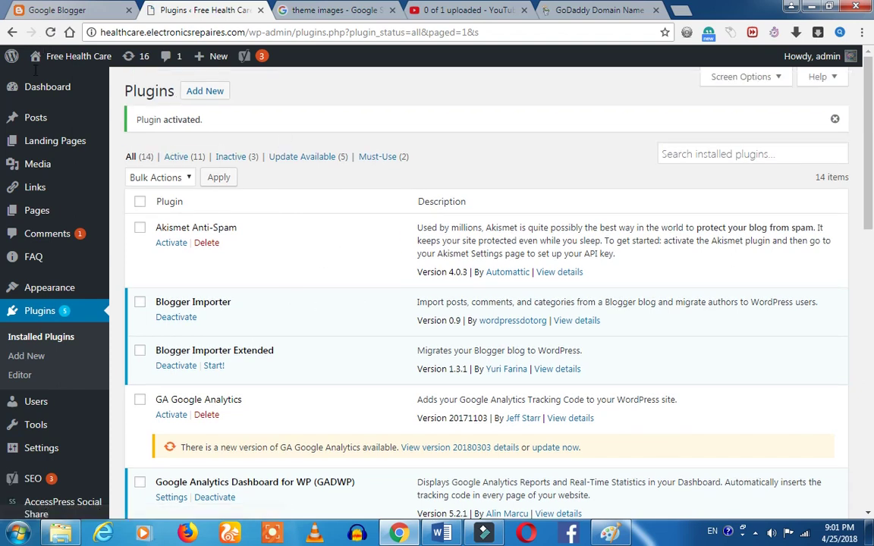
Add a new FAQ category named "Wordpress", leaving the slug empty
mouse_move(30, 257)
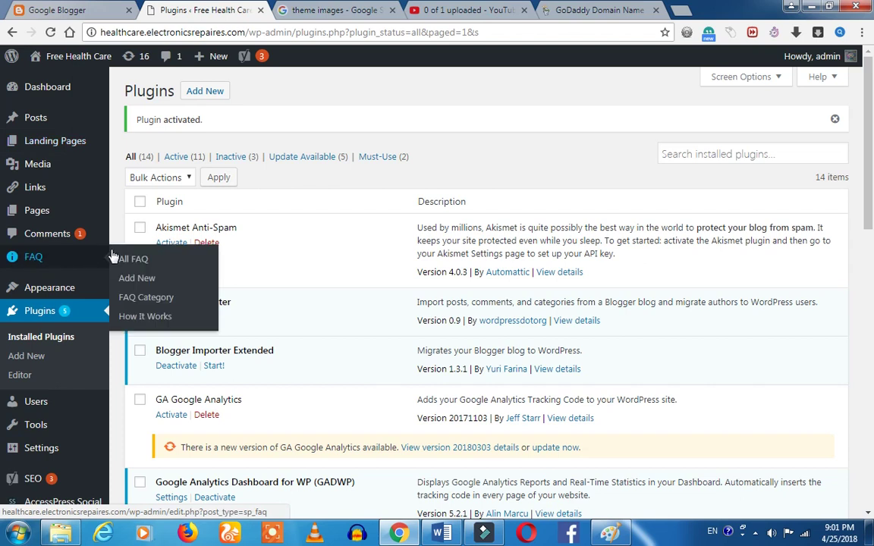
left_click(159, 303)
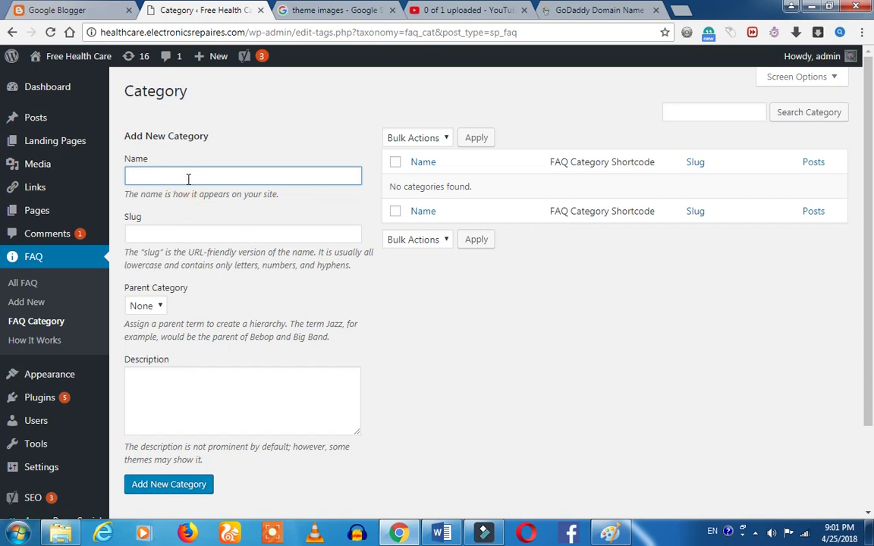
type("Wordp")
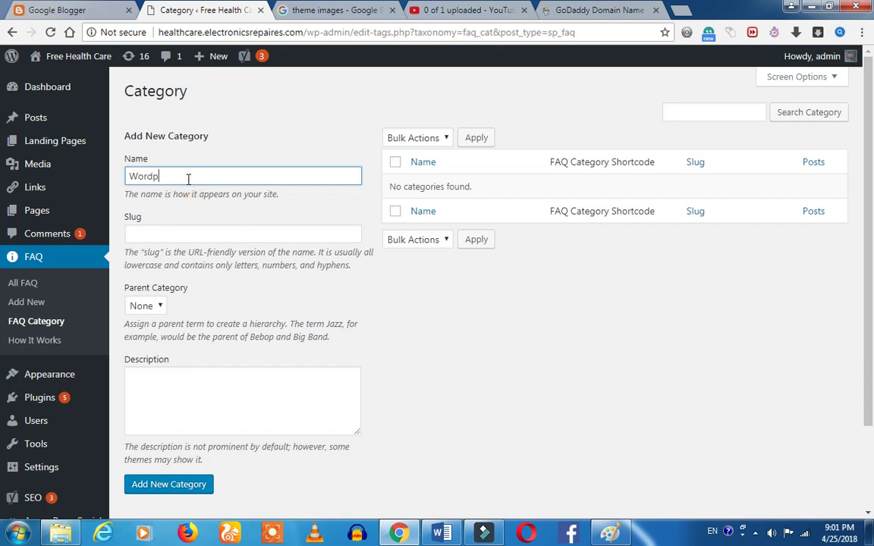
type("ress")
left_click(199, 234)
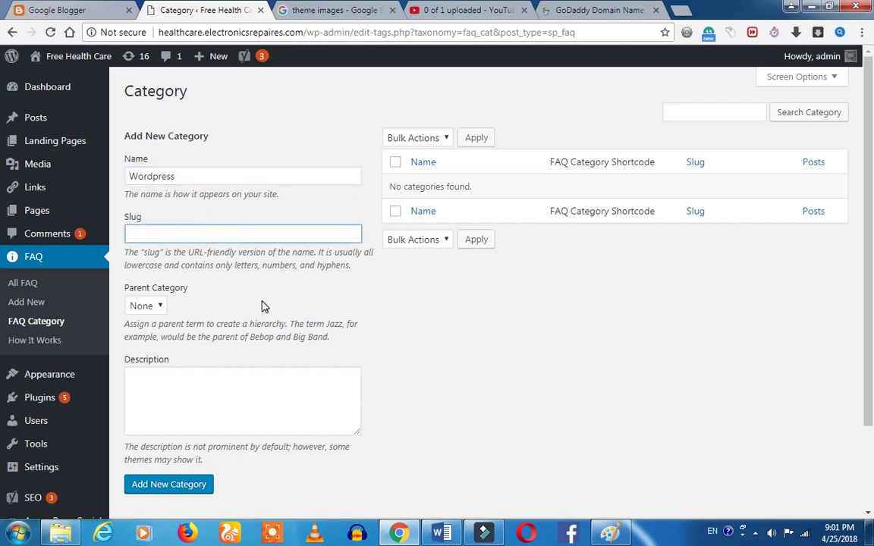
left_click(180, 486)
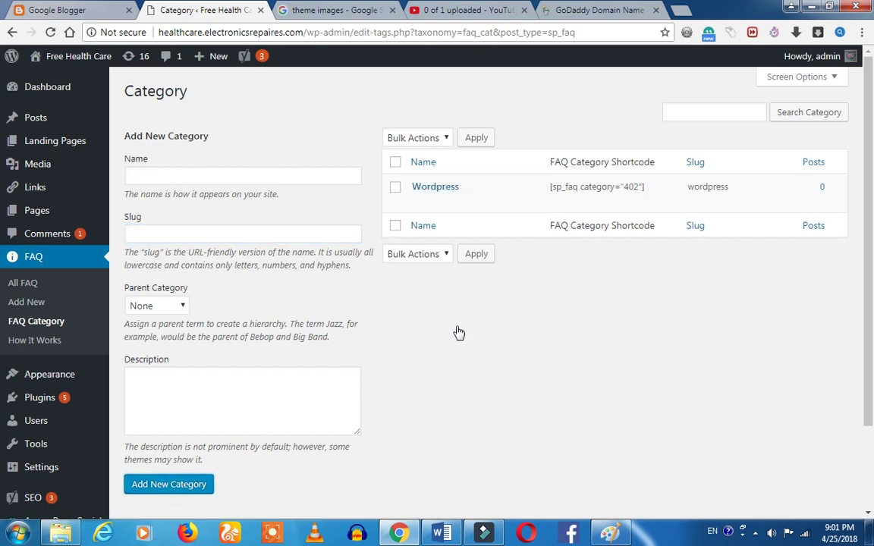
left_click(577, 355)
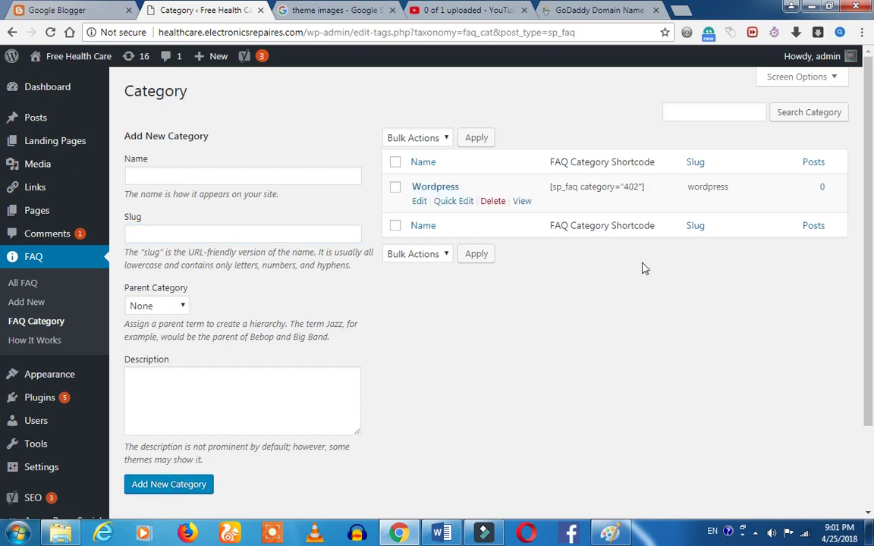
Add a second FAQ category named "Money earning"
left_click(187, 176)
type("Money e")
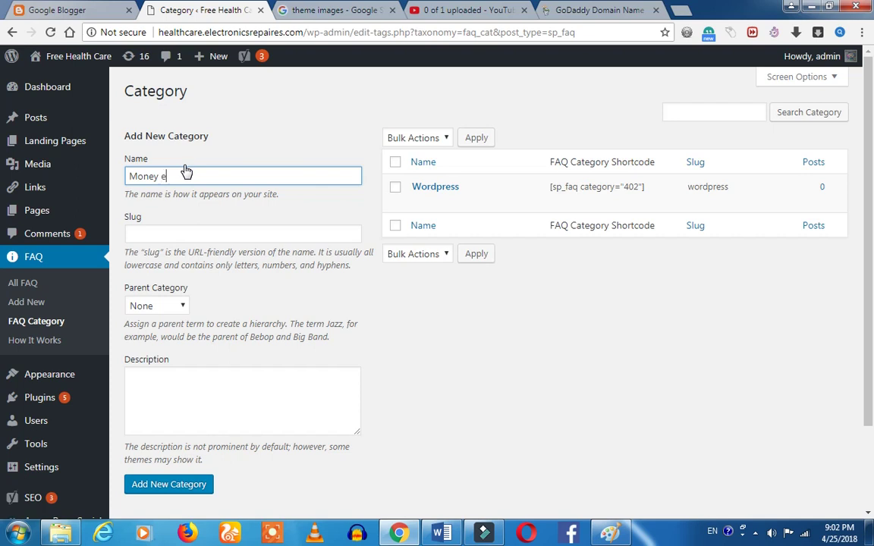
type("arning")
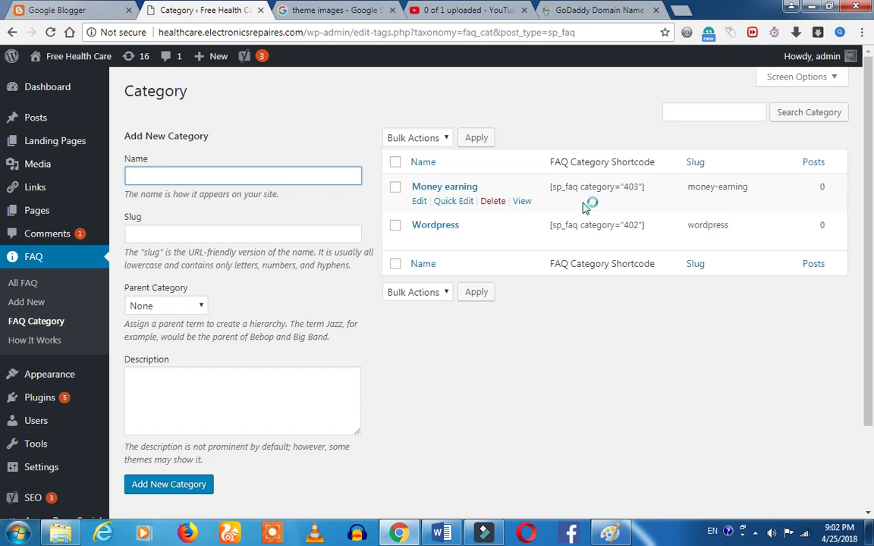
Create a new FAQ entry with the title "What is youtube", dismissing the pop-up page
left_click(24, 304)
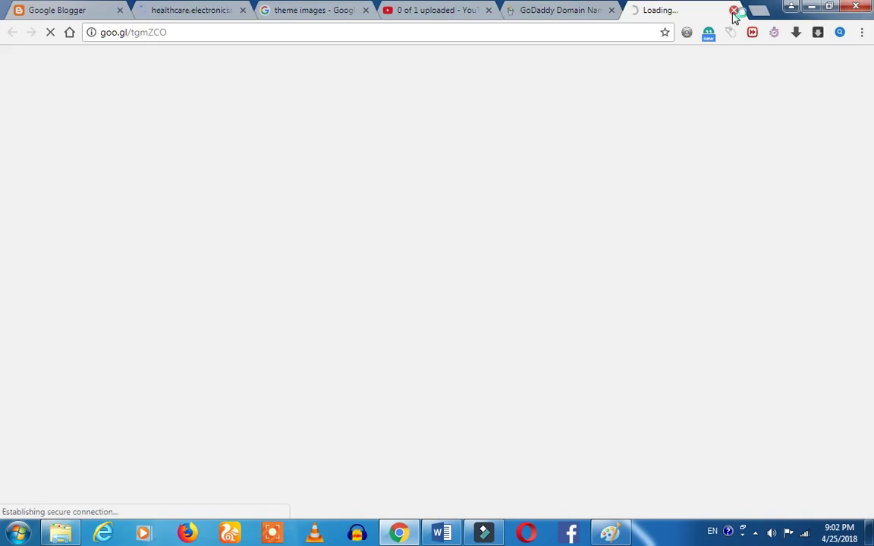
left_click(162, 6)
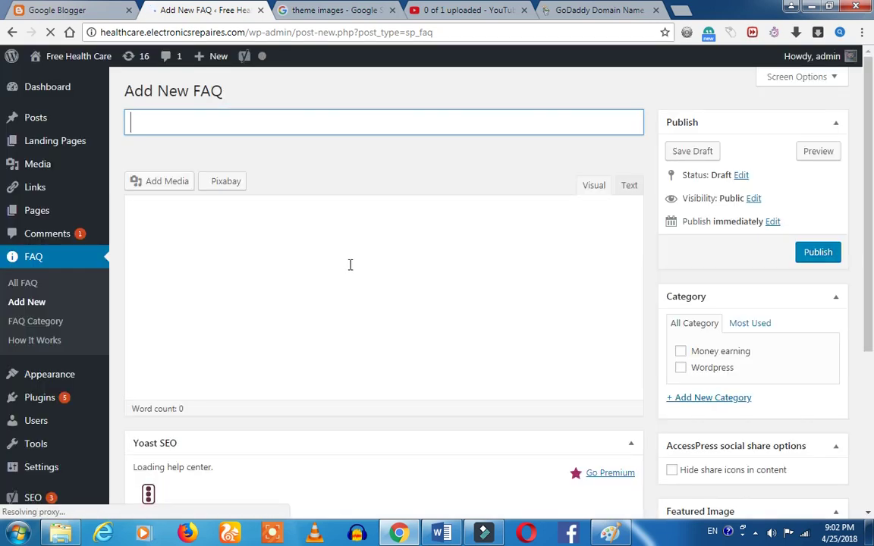
mouse_move(212, 56)
left_click(384, 122)
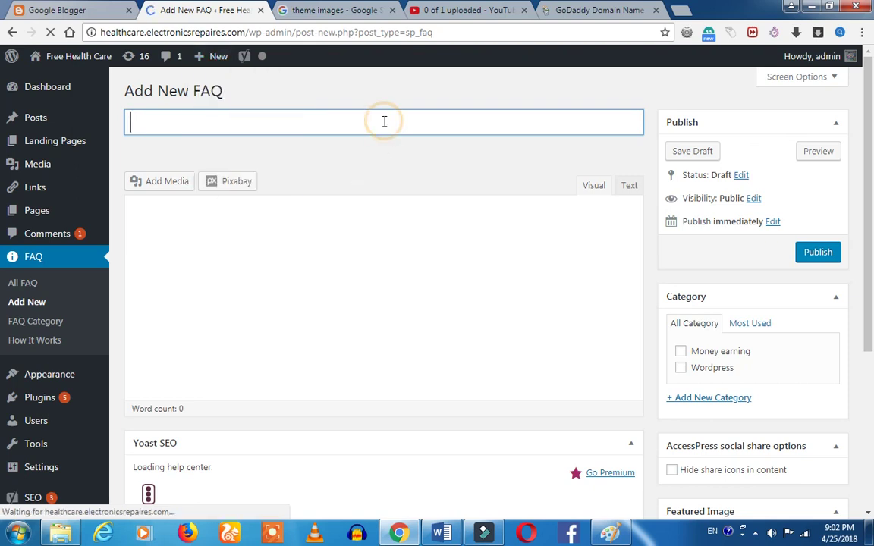
type("Wha")
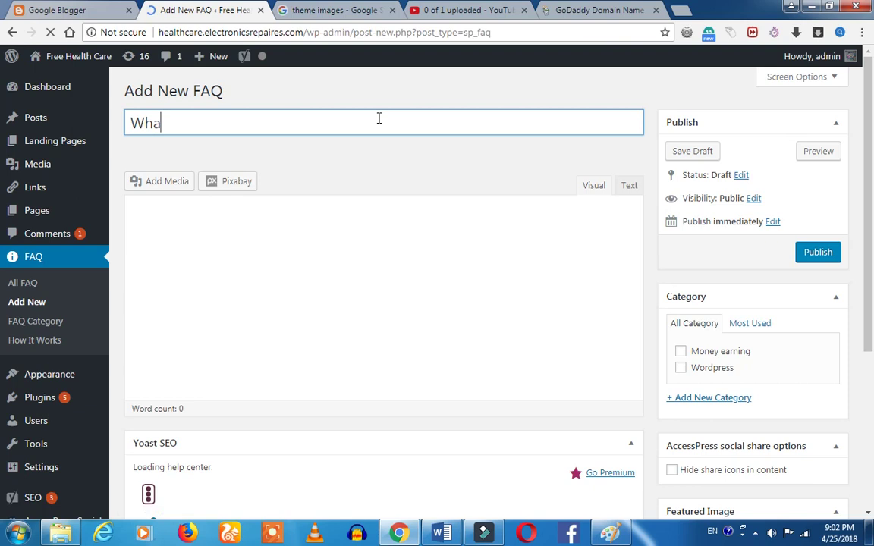
type("t is youtube")
Remove the newly added "Secured Search Extension" from the browser
left_click(340, 240)
left_click(342, 241)
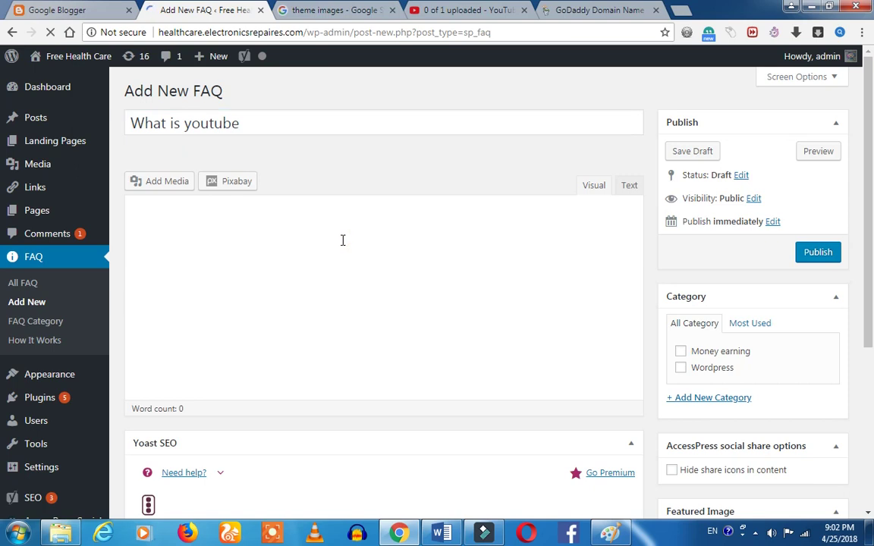
left_click(323, 230)
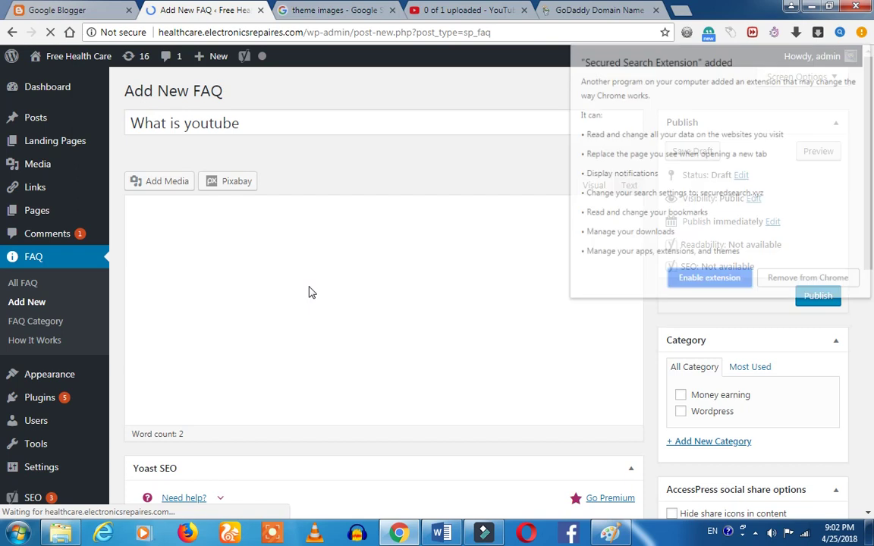
left_click(789, 281)
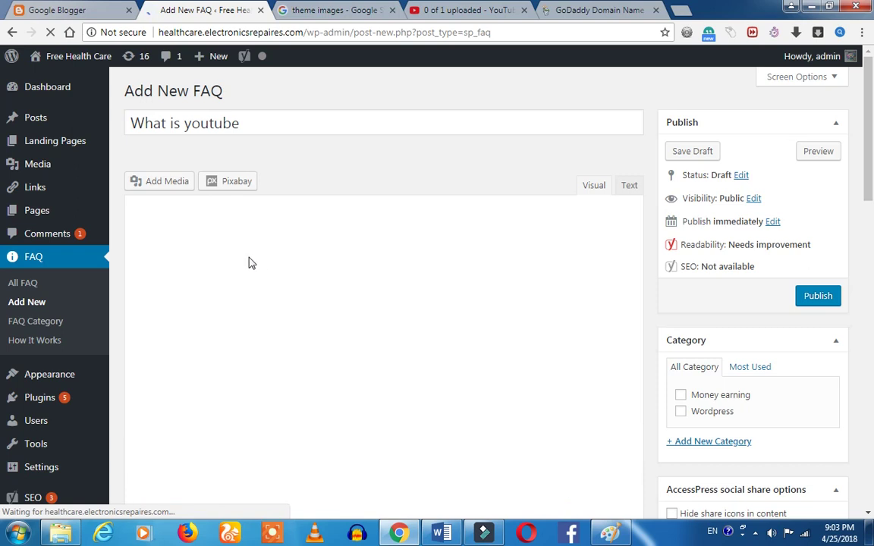
Write "Youtube is video hosting" as the answer in the FAQ's body
left_click(185, 247)
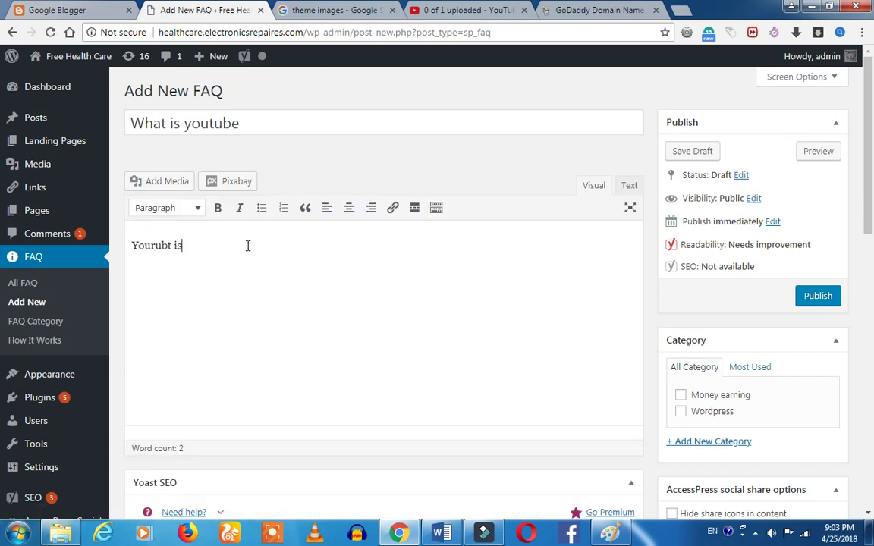
key("BackSpace")
key("BackSpace")
key("BackSpace")
key("BackSpace")
key("BackSpace")
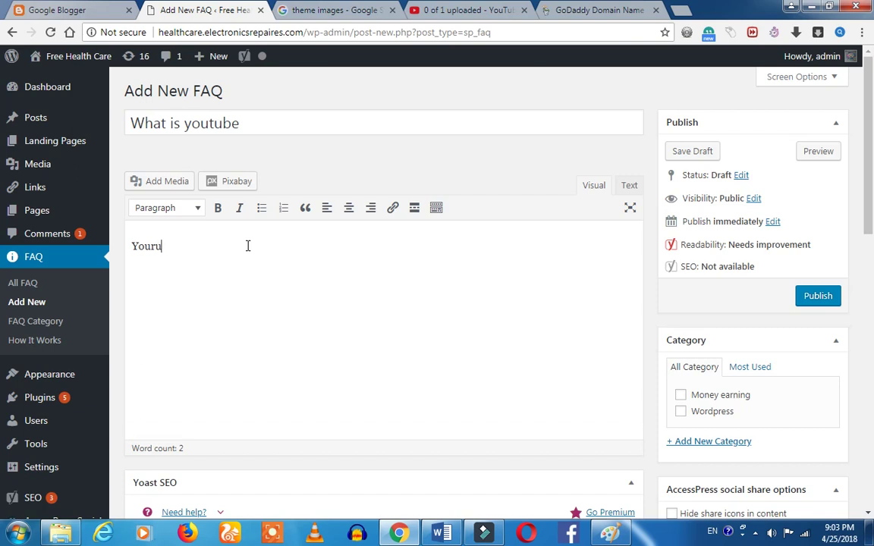
type("be")
key("BackSpace")
key("BackSpace")
key("BackSpace")
type("tube is video")
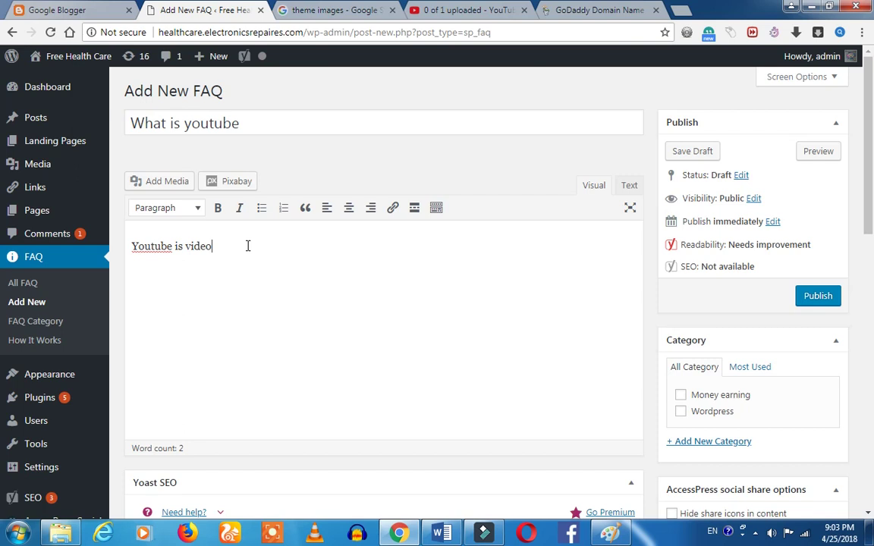
type(" hot")
type("ti")
type("ng")
Assign only the Wordpress category to the FAQ and publish it
left_click(702, 400)
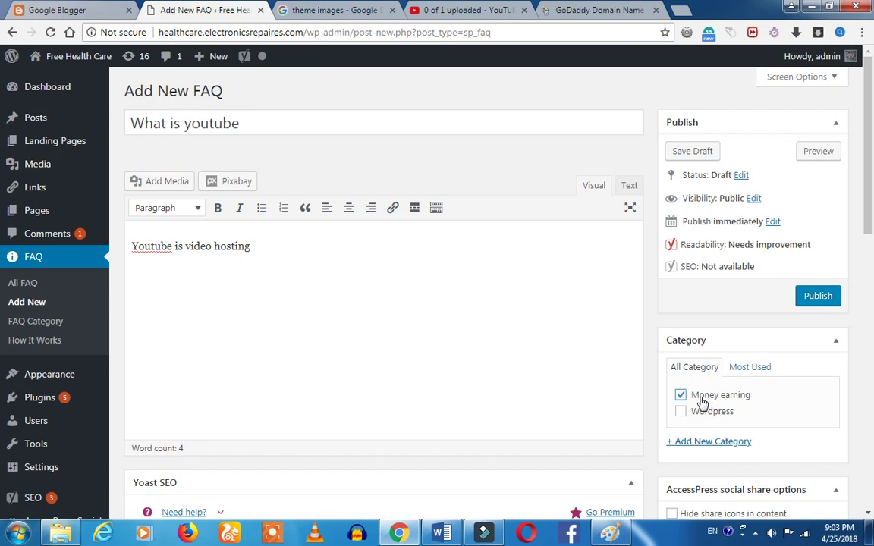
left_click(710, 401)
left_click(717, 413)
left_click(823, 307)
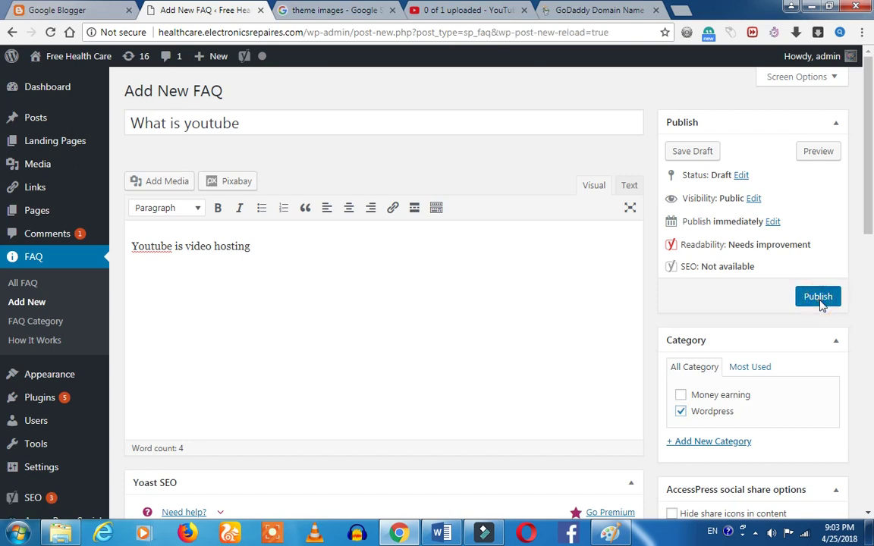
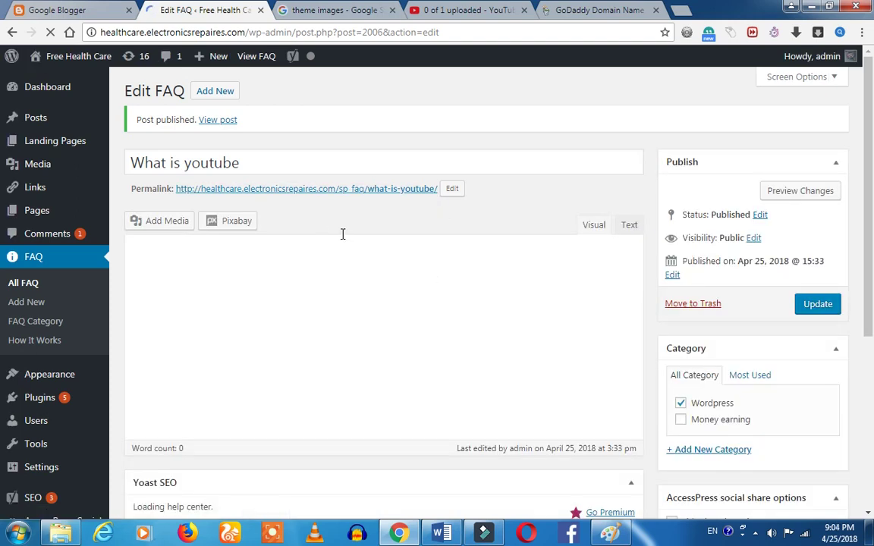
Copy the shortcode of the Wordpress category from the FAQ category list
left_click(51, 324)
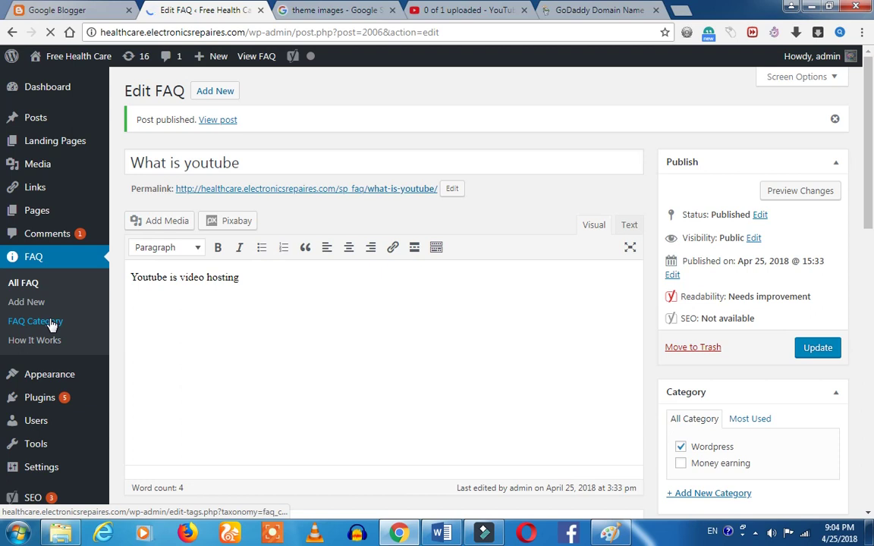
left_click(52, 325)
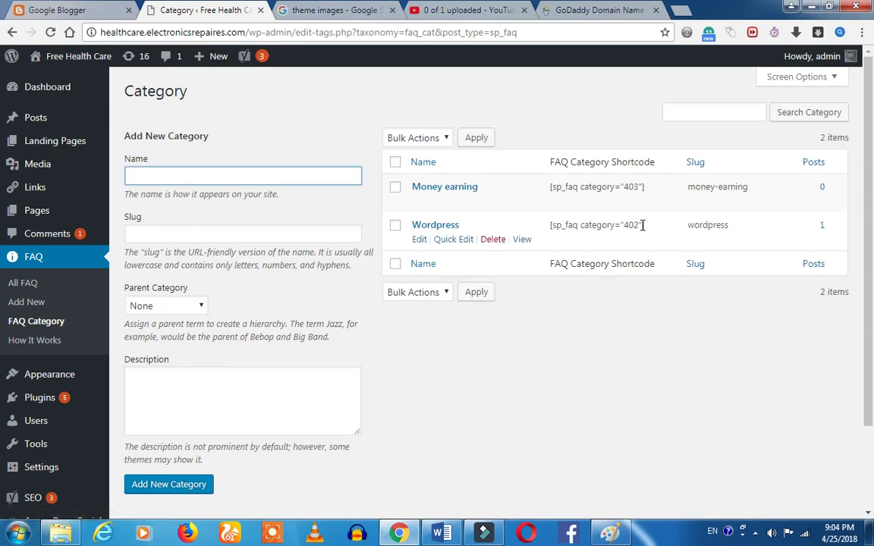
left_click_drag(645, 226, 550, 227)
key("ctrl+c")
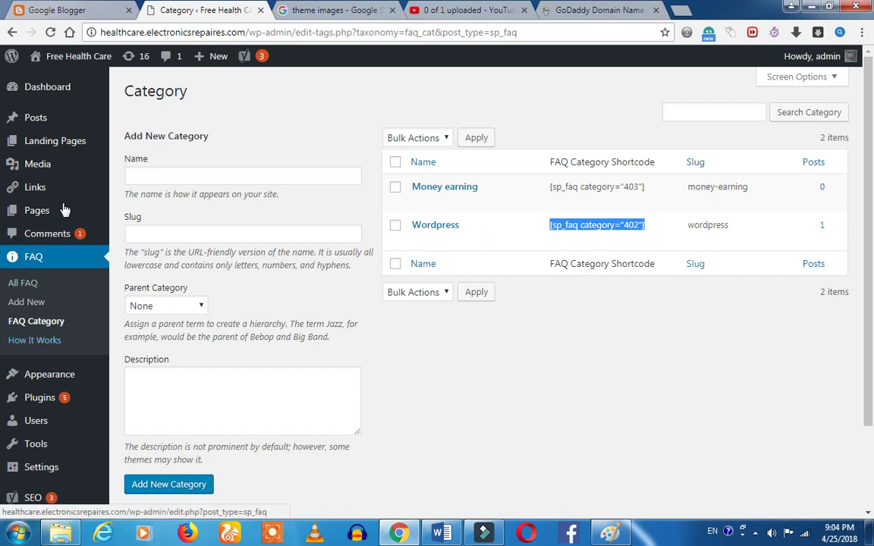
Create a new page titled "FAq" and paste the shortcode [sp_faq category="402"] into its body
mouse_move(35, 210)
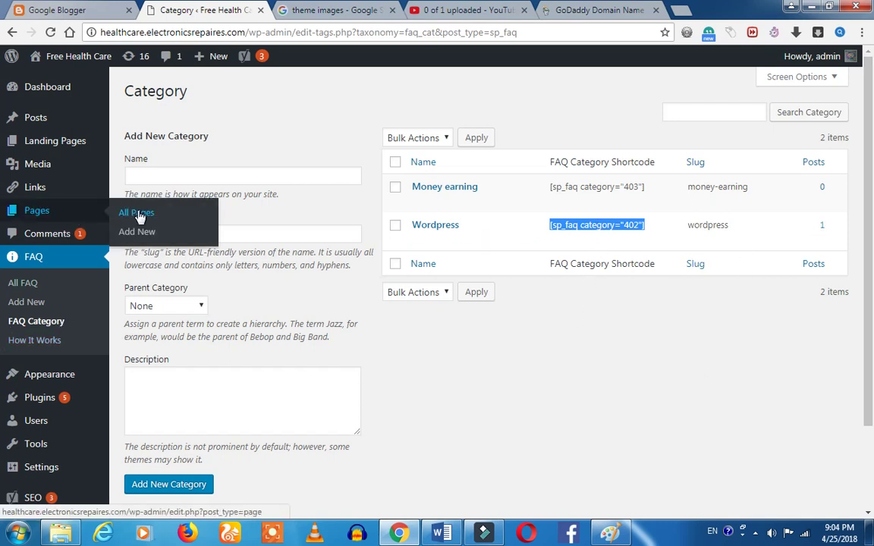
left_click(143, 235)
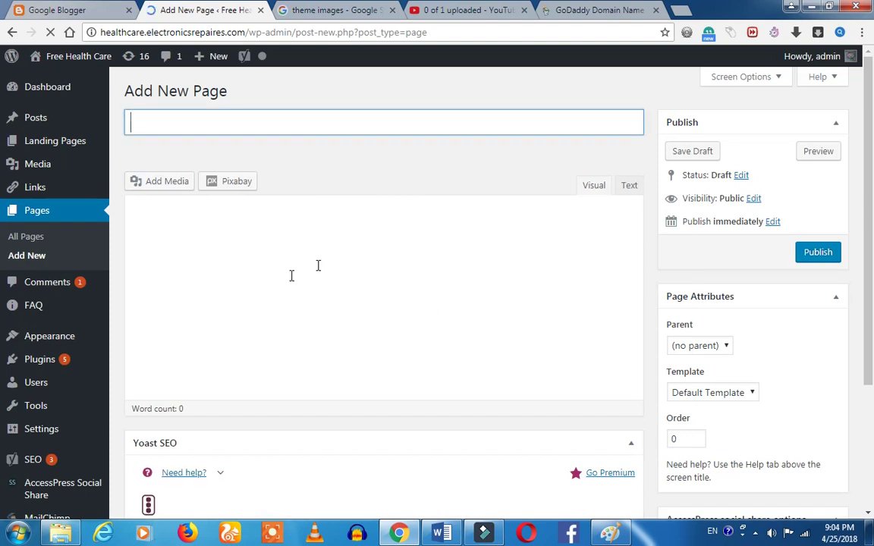
left_click(199, 121)
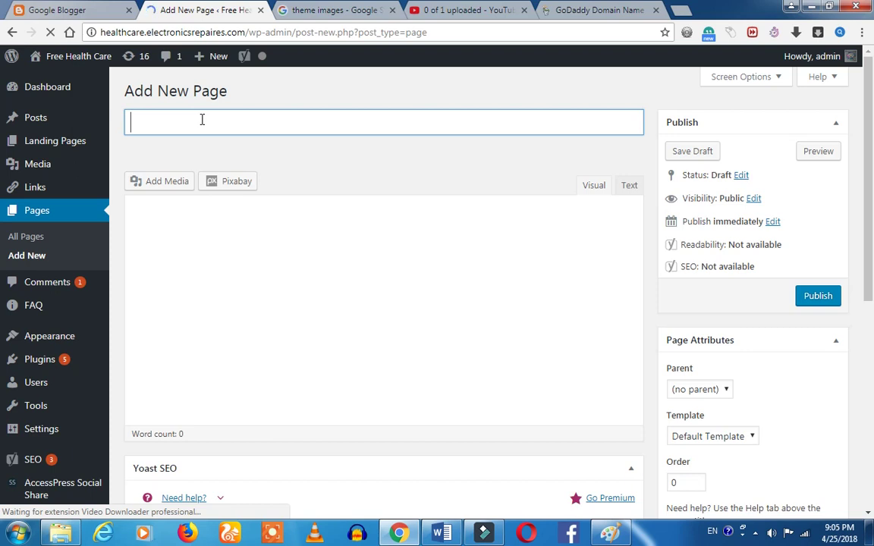
type("FAq")
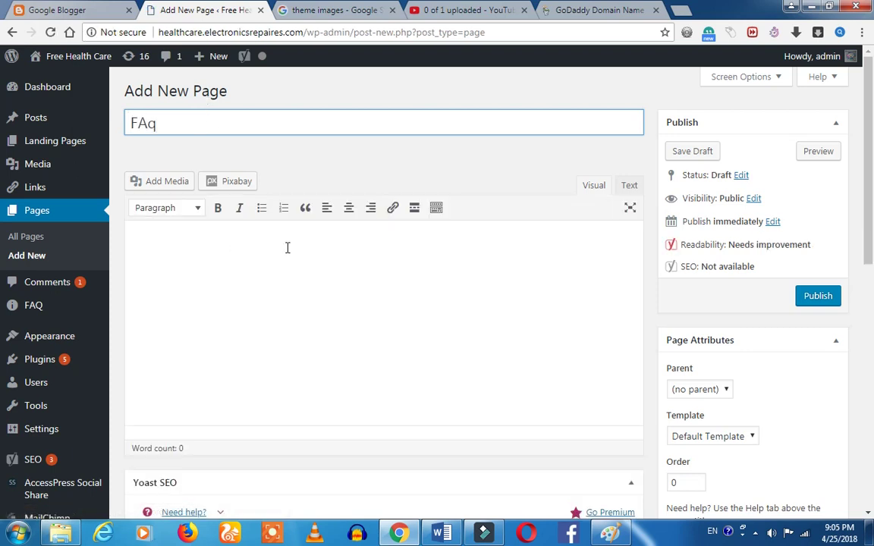
left_click(288, 254)
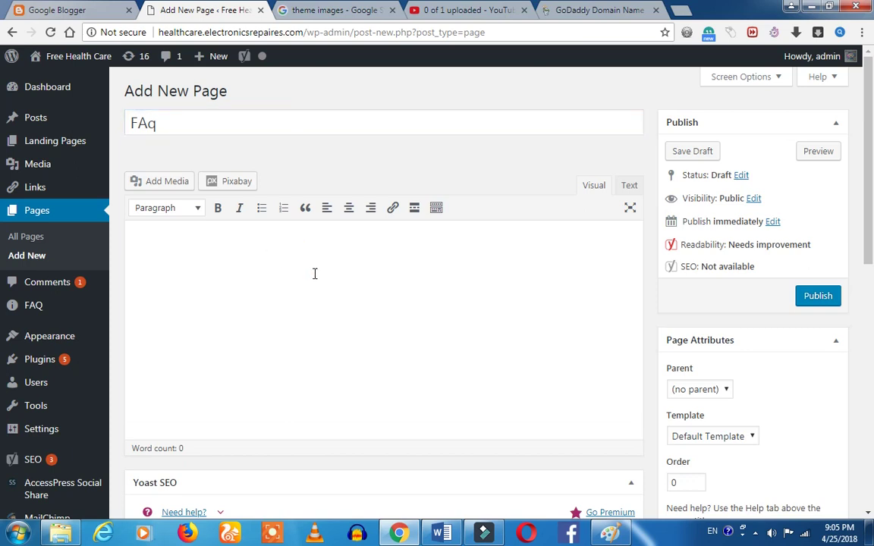
key("ctrl+v")
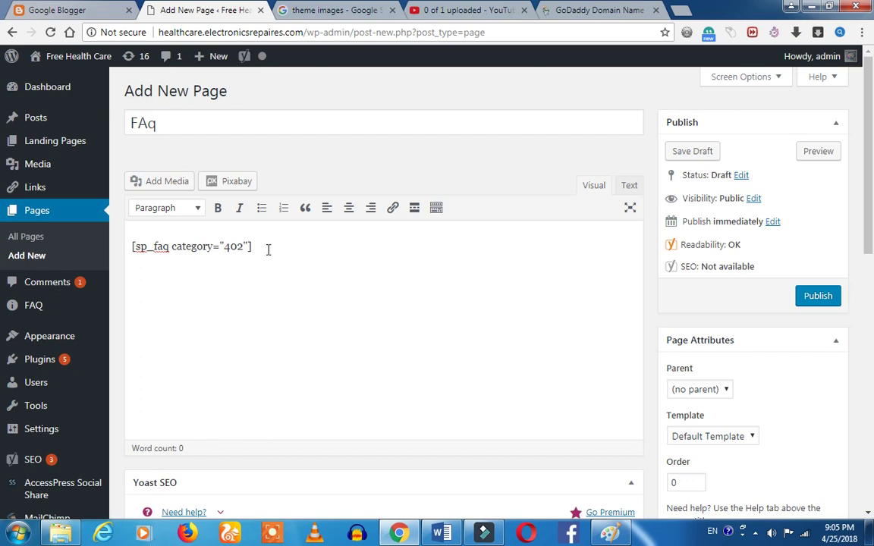
Add a second FAQ shortcode after the first one and set its category to 403
key("ctrl+v")
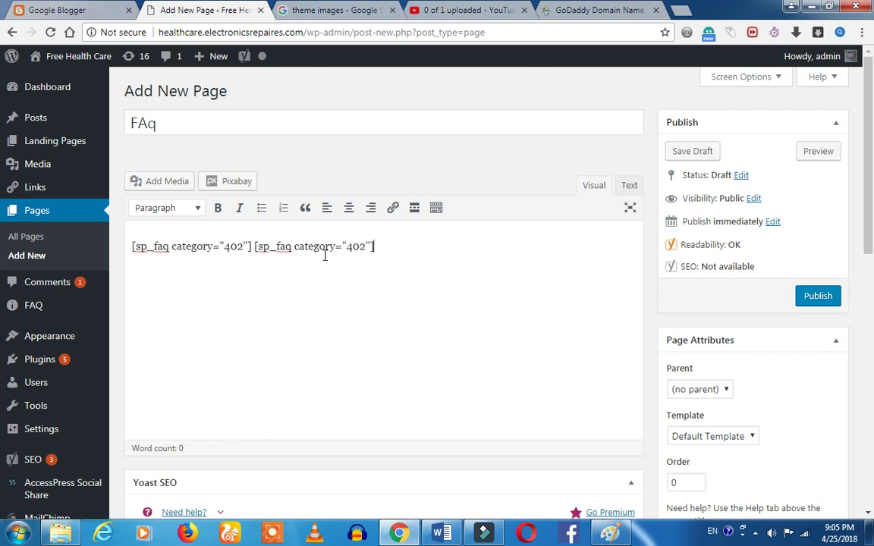
left_click(362, 246)
key("BackSpace")
type("3")
Remove the second shortcode, the one for category 403, from the page body
left_click_drag(134, 244, 185, 242)
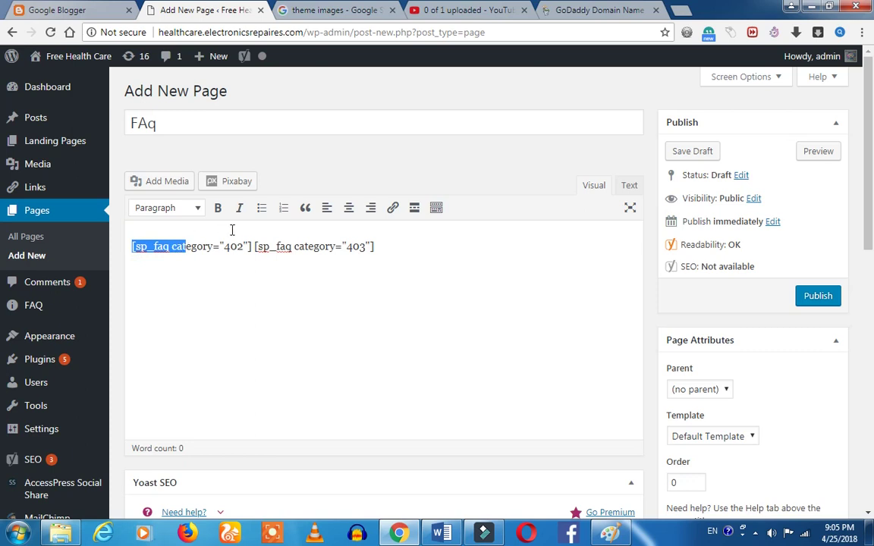
left_click(195, 246)
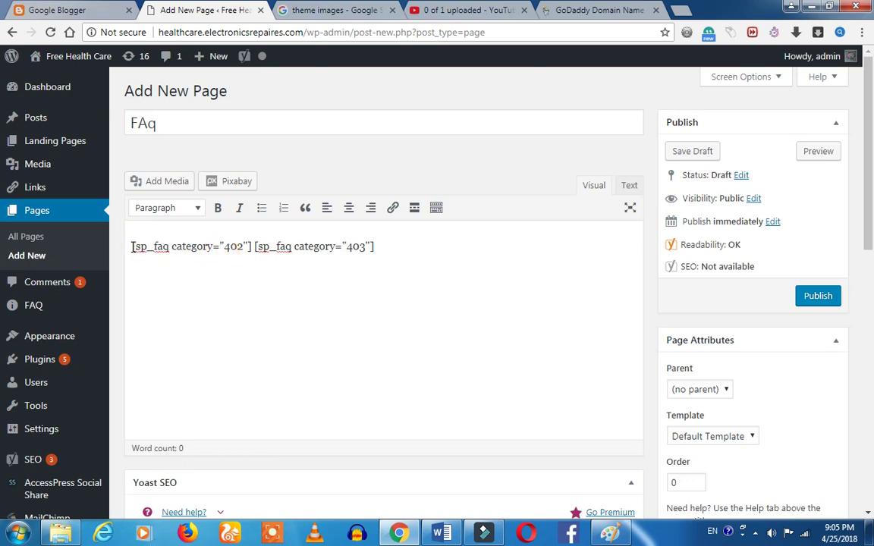
left_click_drag(132, 247, 253, 251)
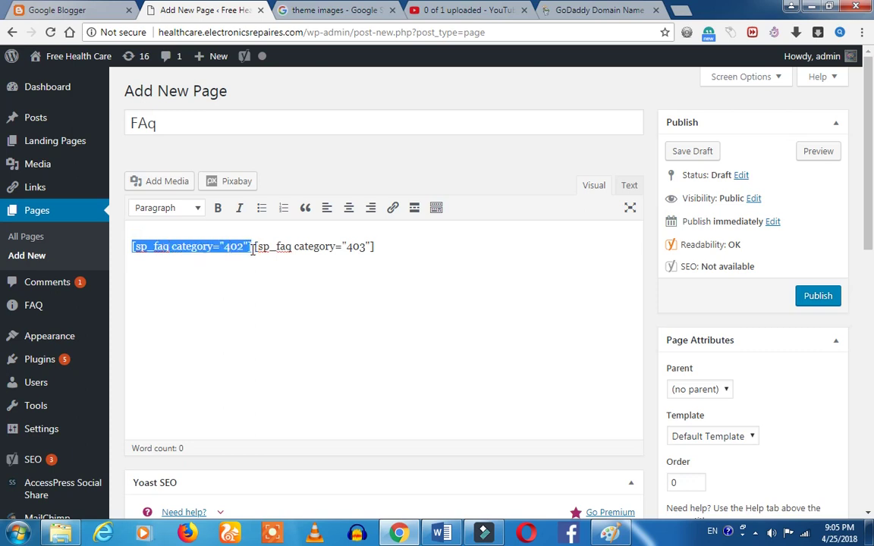
left_click(230, 247)
left_click_drag(258, 250, 363, 248)
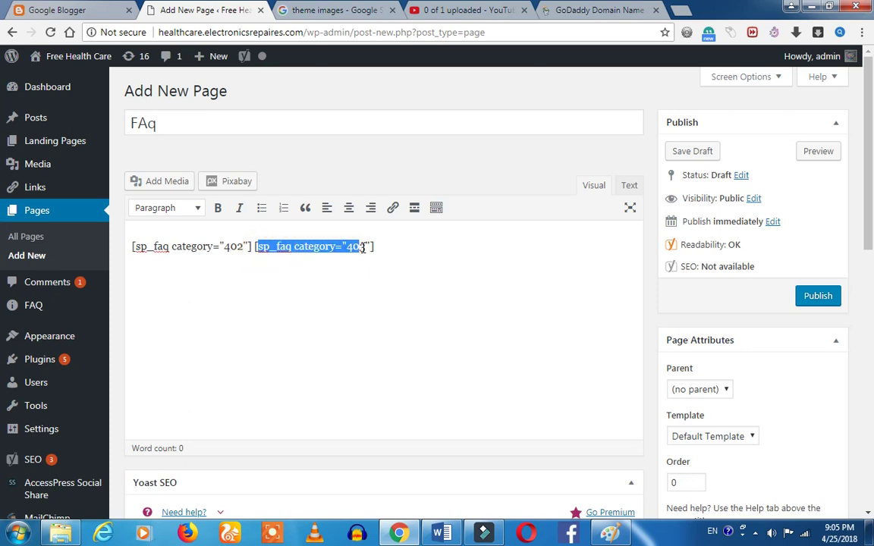
left_click(377, 255)
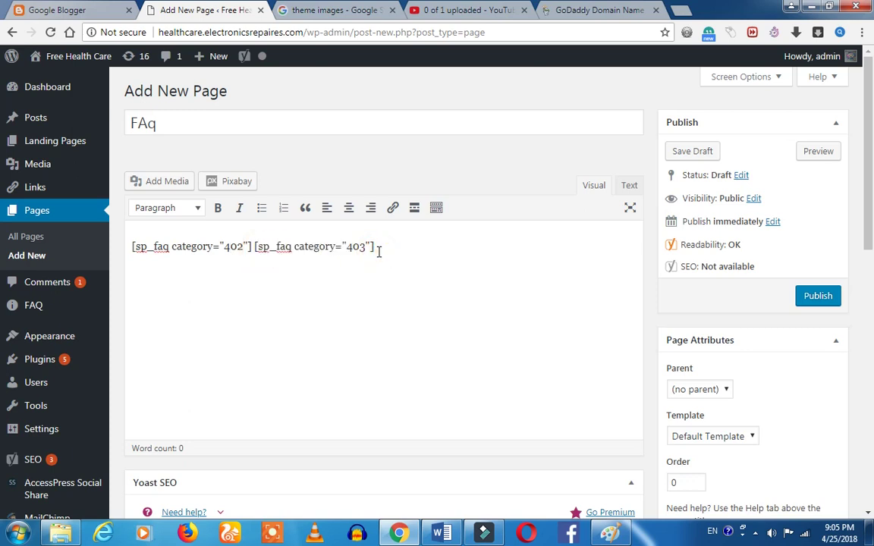
left_click_drag(379, 247, 258, 247)
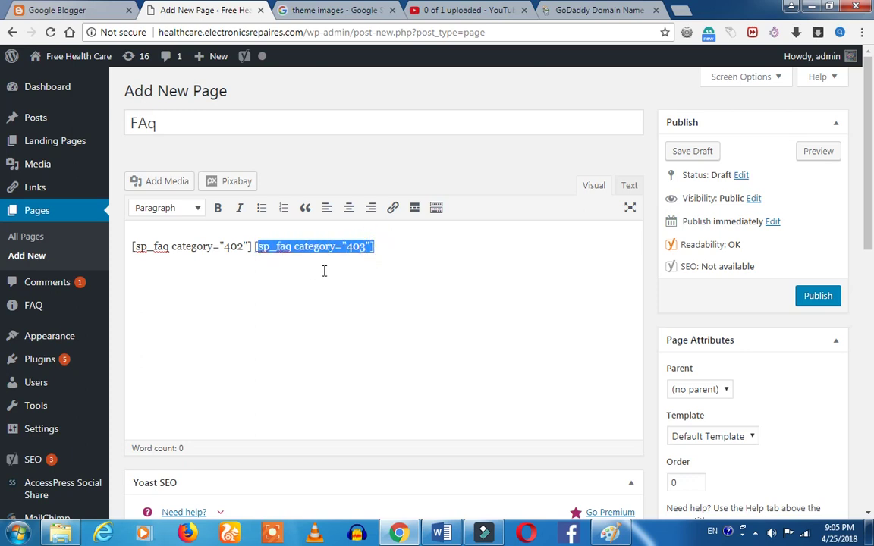
key("BackSpace")
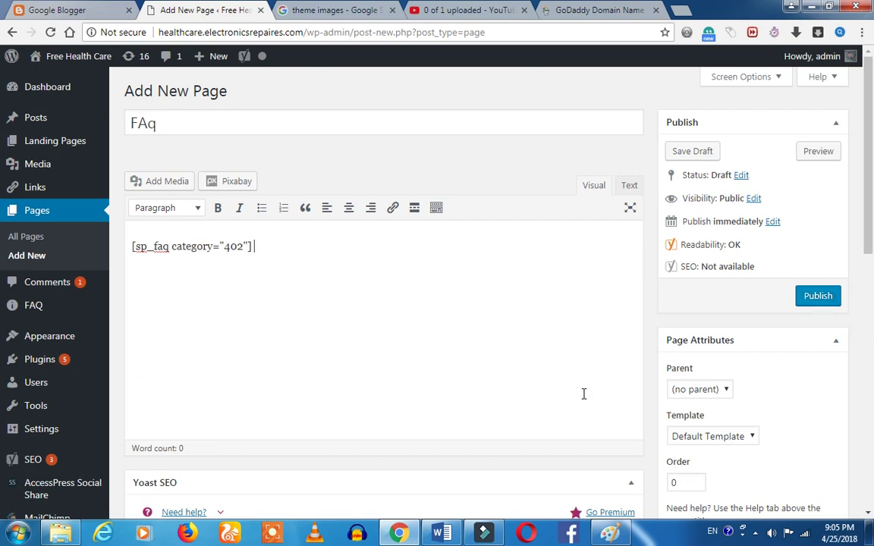
Publish the FAq page with the Wordpress category shortcode in its body
scroll(582, 394, "down", 1)
scroll(590, 390, "down", 3)
scroll(594, 380, "up", 4)
left_click(815, 298)
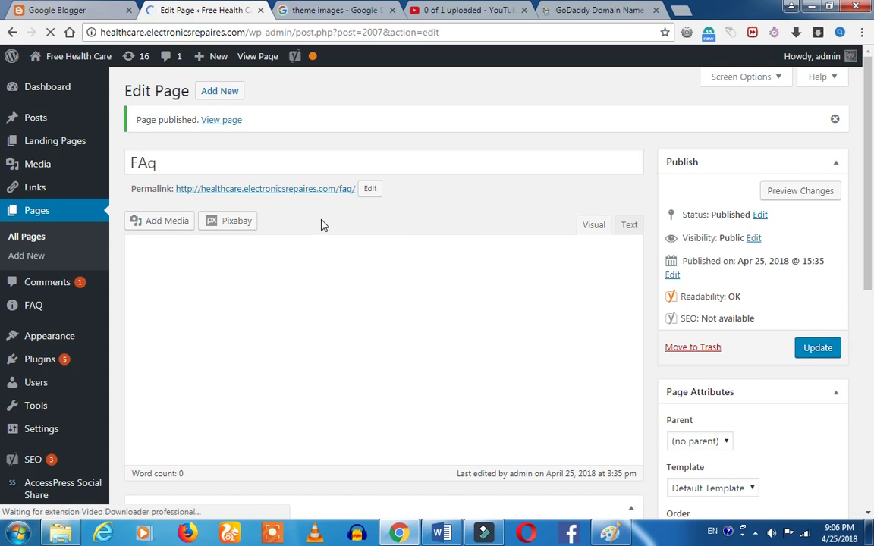
Open the published FAq page in a new tab and expand "What is youtube" to check its answer
right_click(261, 195)
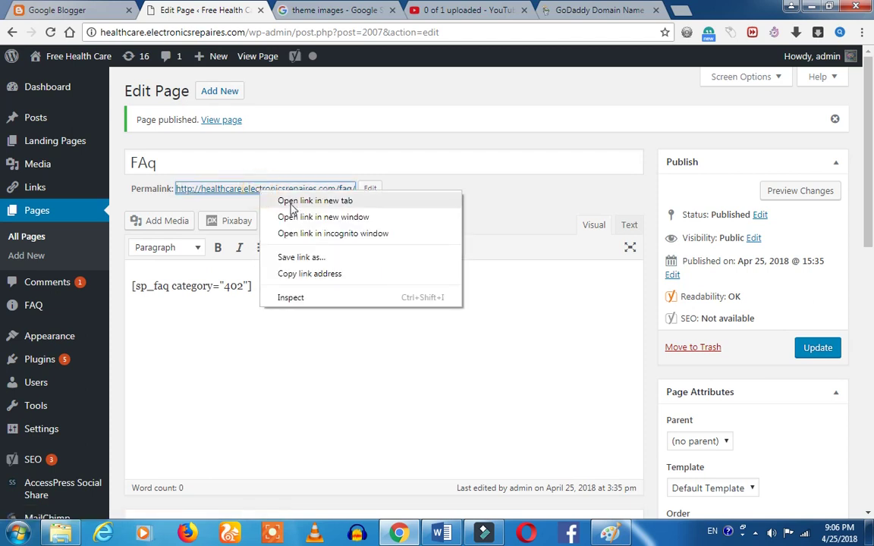
left_click(290, 203)
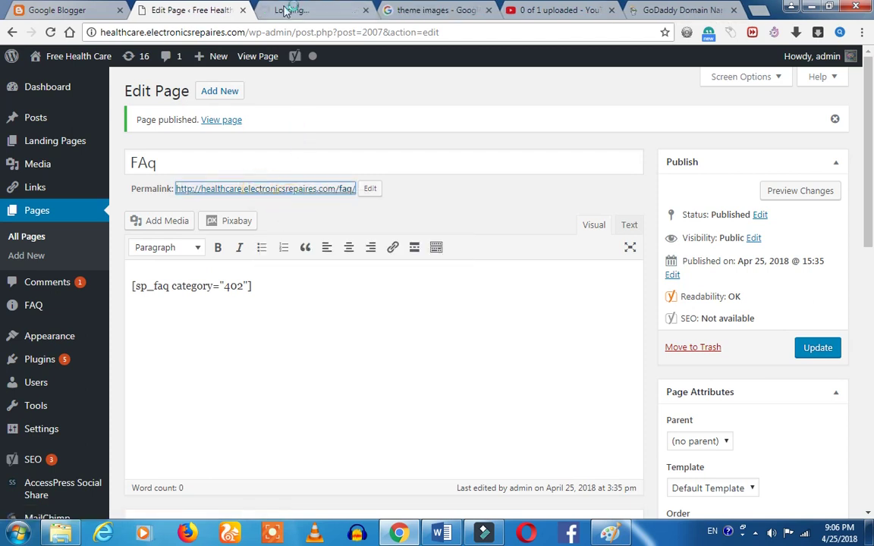
left_click(300, 7)
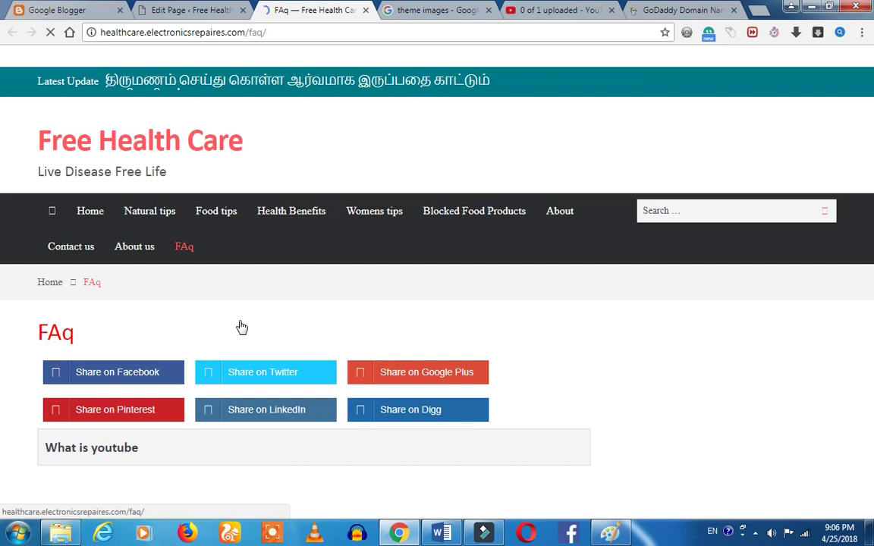
scroll(242, 320, "down", 4)
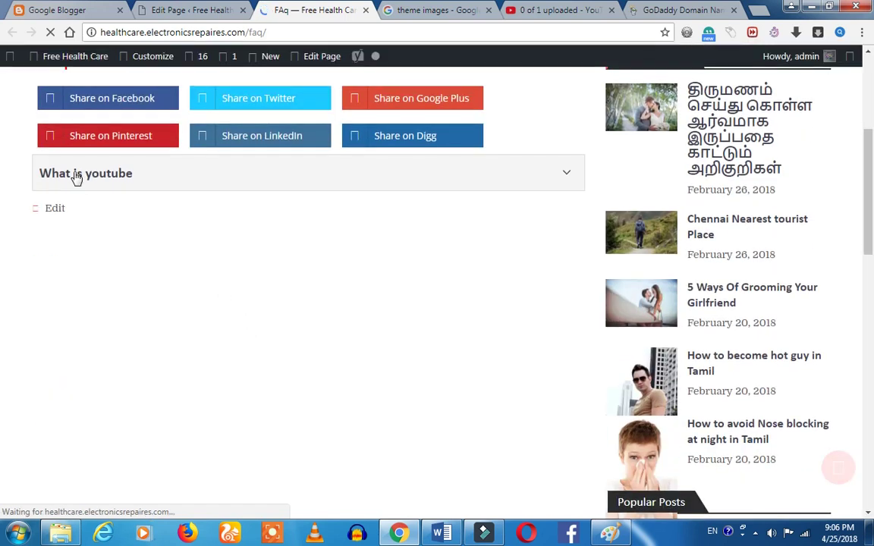
left_click(550, 178)
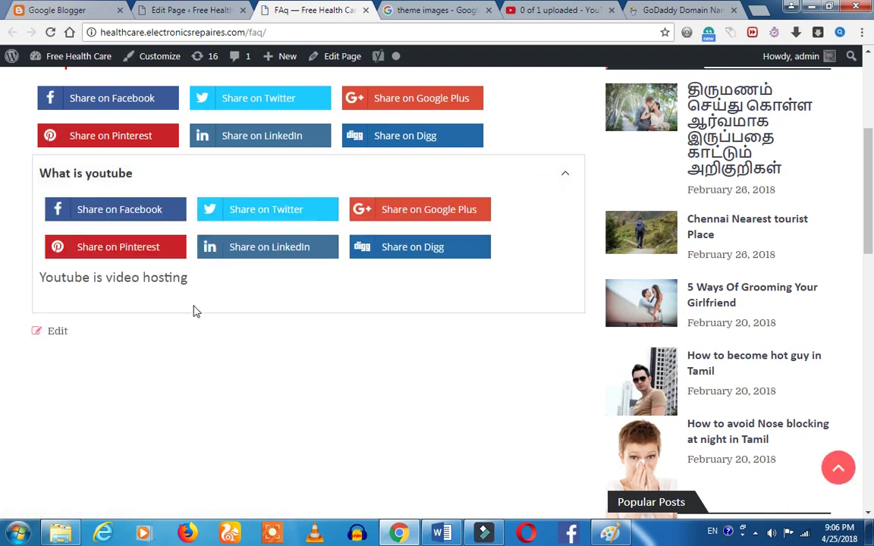
left_click_drag(187, 280, 38, 278)
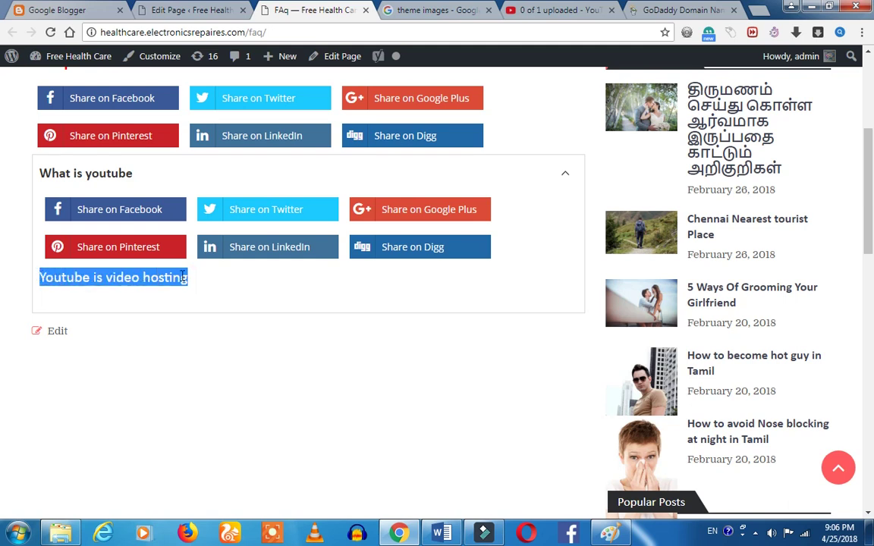
left_click(218, 285)
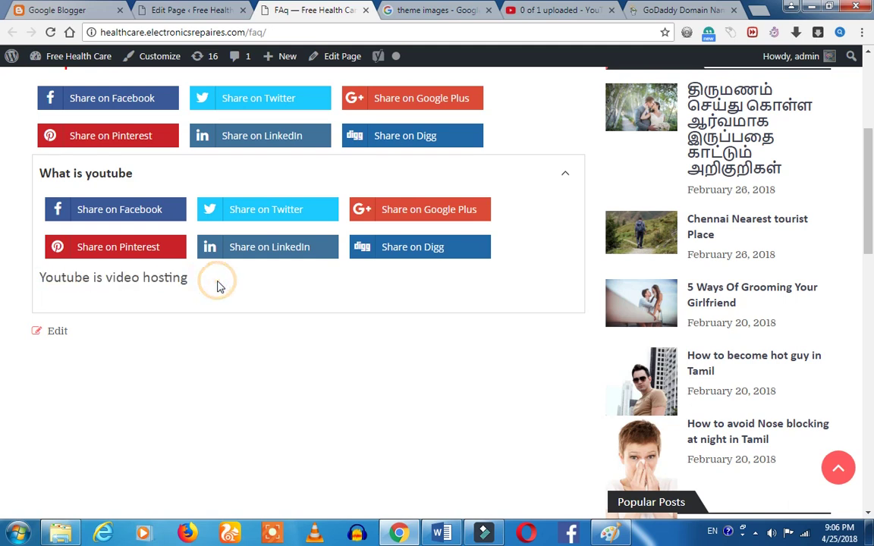
Try adding another [sp_faq category="402"] shortcode before the existing one in the page editor, and undo it
left_click(178, 9)
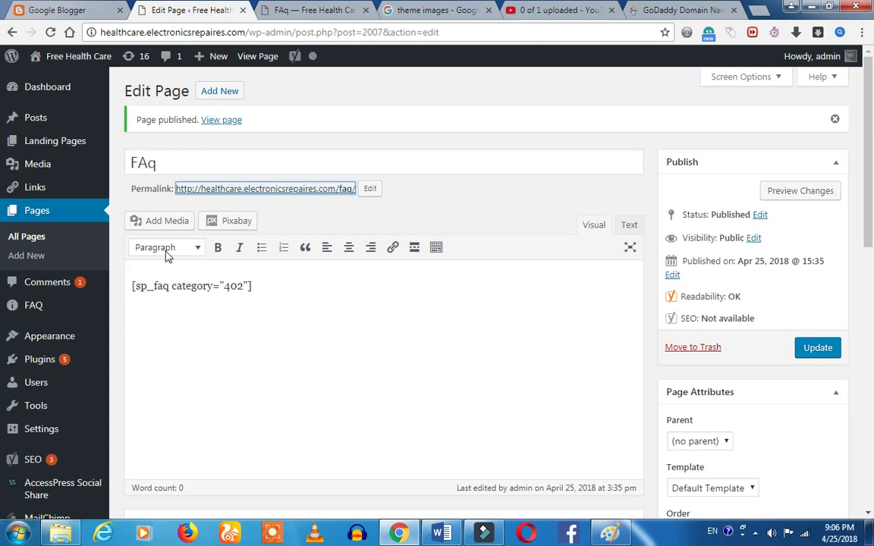
left_click(260, 286)
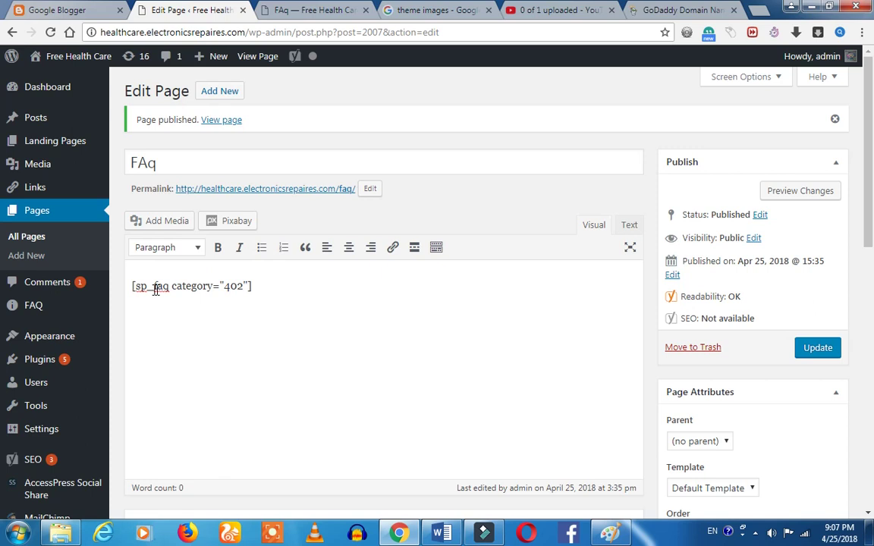
left_click(132, 286)
type("[sp_faq category=\"402\"]")
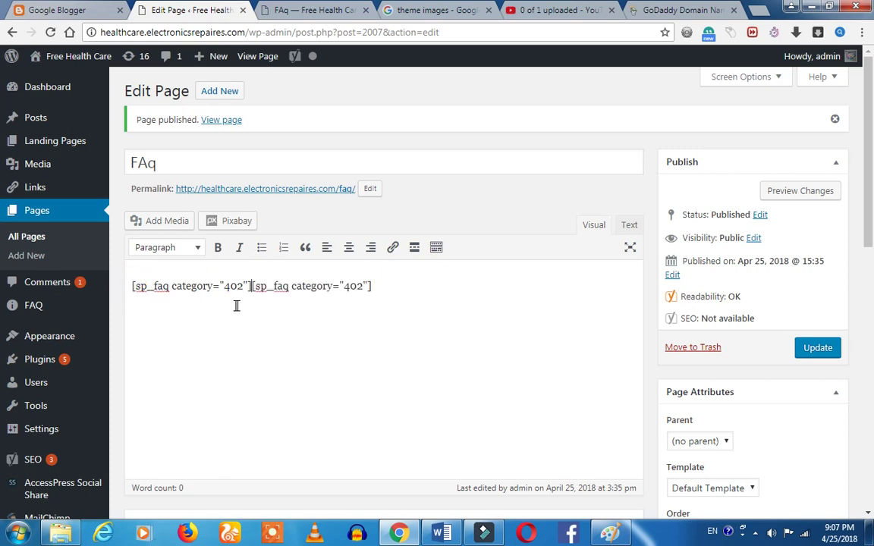
left_click(245, 286)
key("ctrl+z")
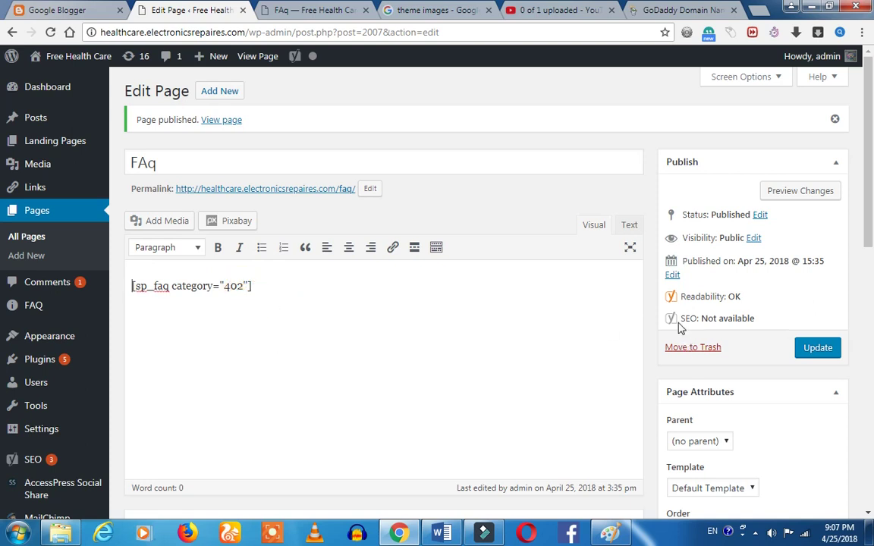
Return to the published FAq page and view it from its header
left_click(341, 7)
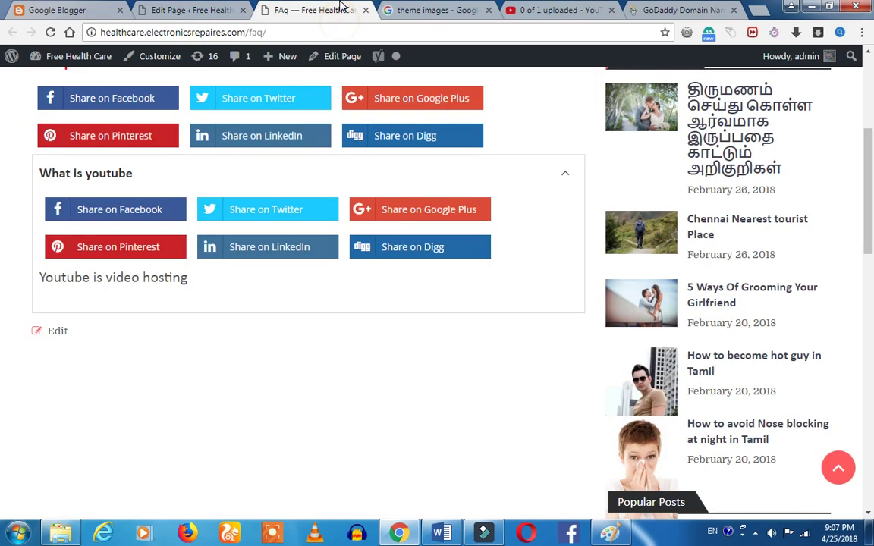
scroll(280, 354, "up", 4)
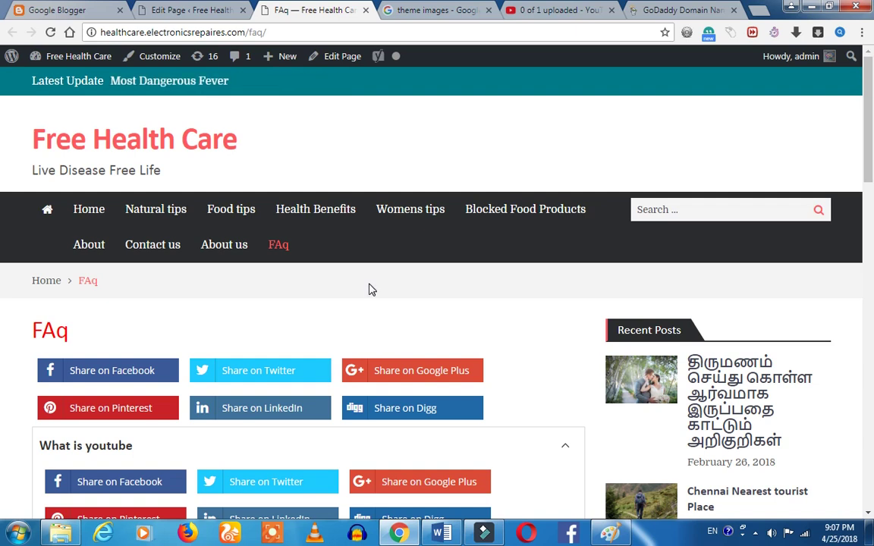